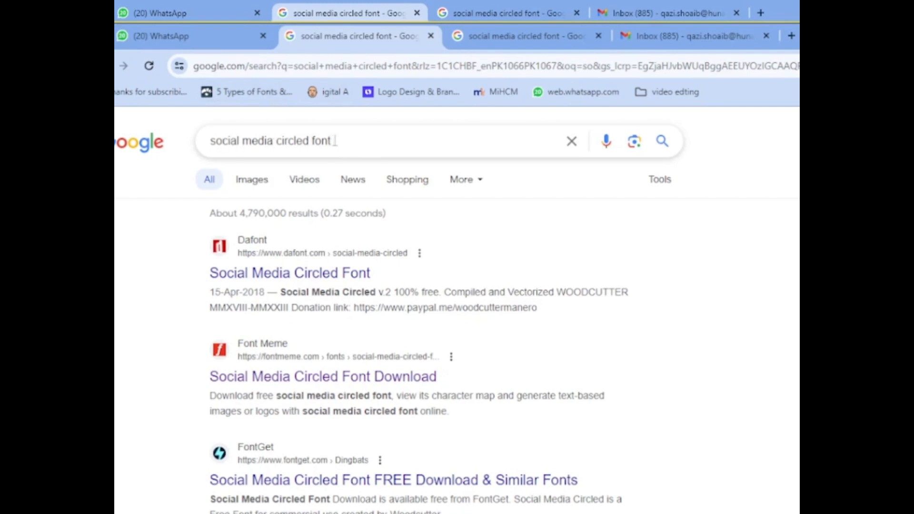
Step: Open the Font Meme download page for the Social Media Circled font from the Google search results
left_click(335, 141)
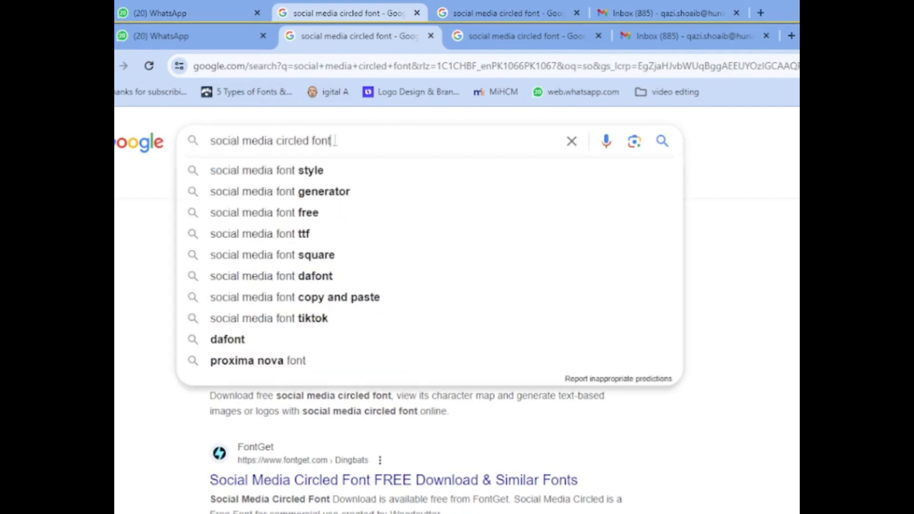
double_click(336, 141)
left_click(732, 297)
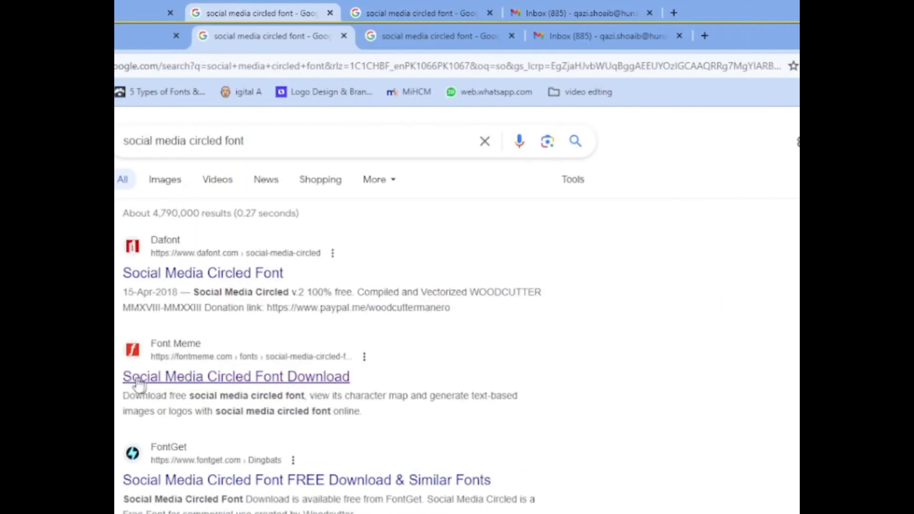
left_click(212, 386)
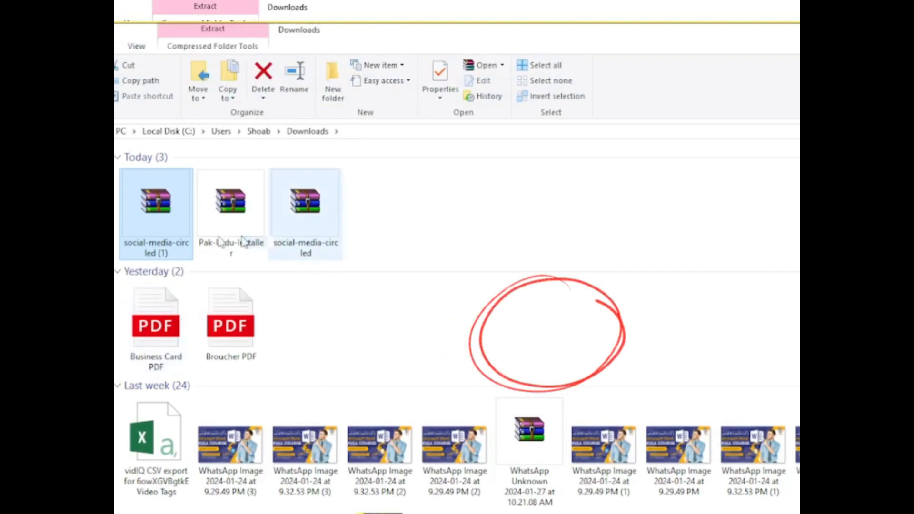
Step: Extract the social-media-circled (1) archive directly into the Downloads folder, replacing all existing files
right_click(150, 210)
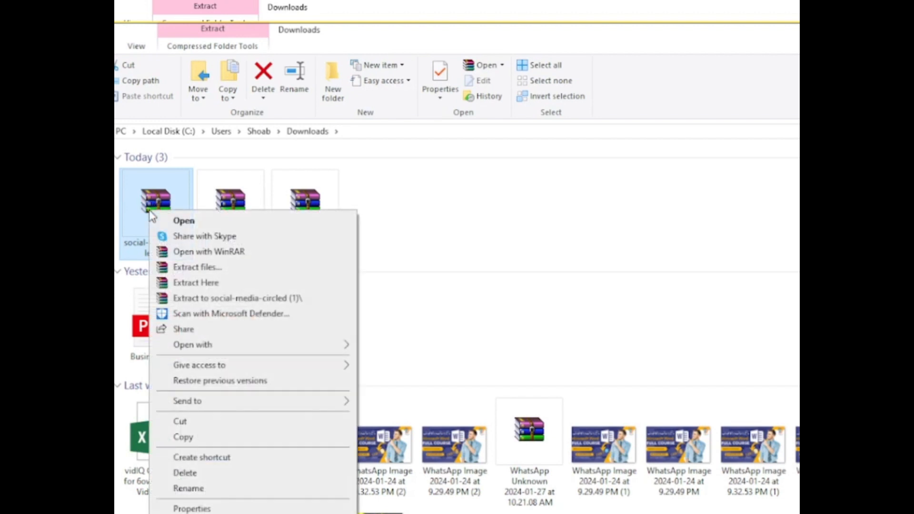
left_click(194, 284)
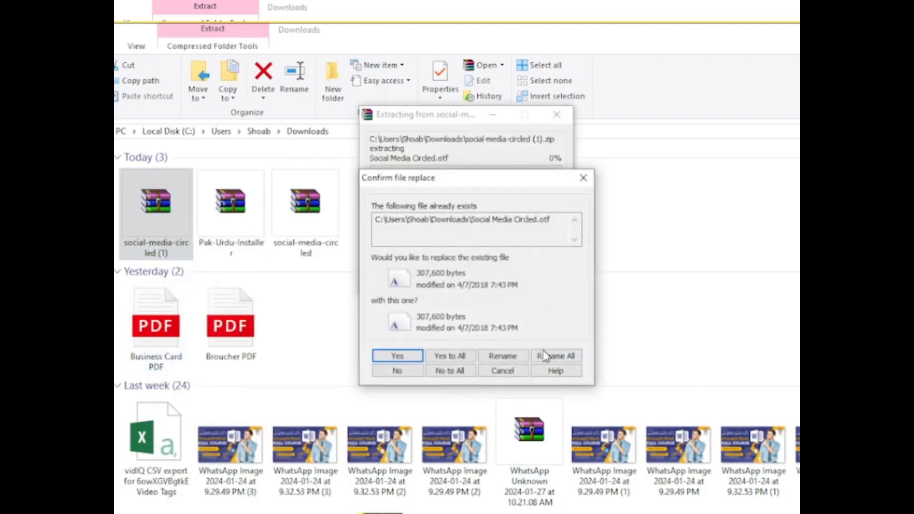
left_click(444, 360)
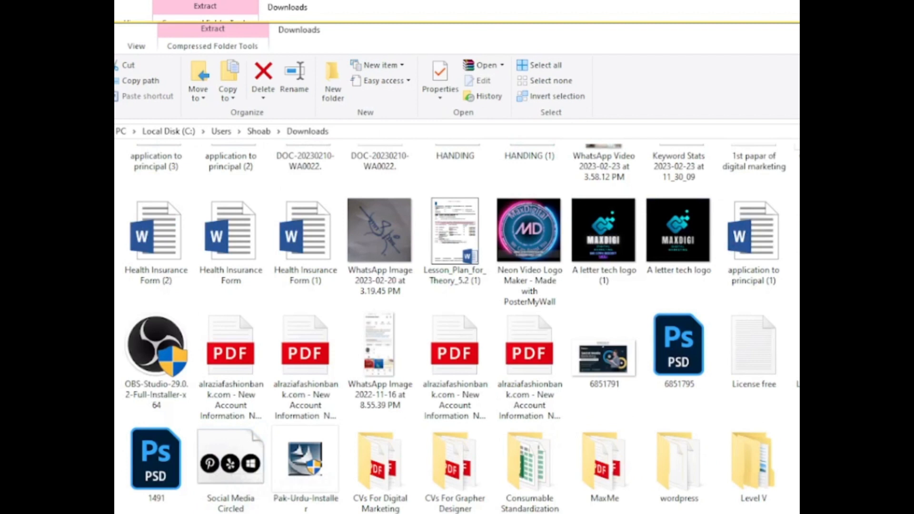
Step: Copy the extracted Social Media Circled font file into the Windows Fonts folder, replacing the installed font
left_click(230, 476)
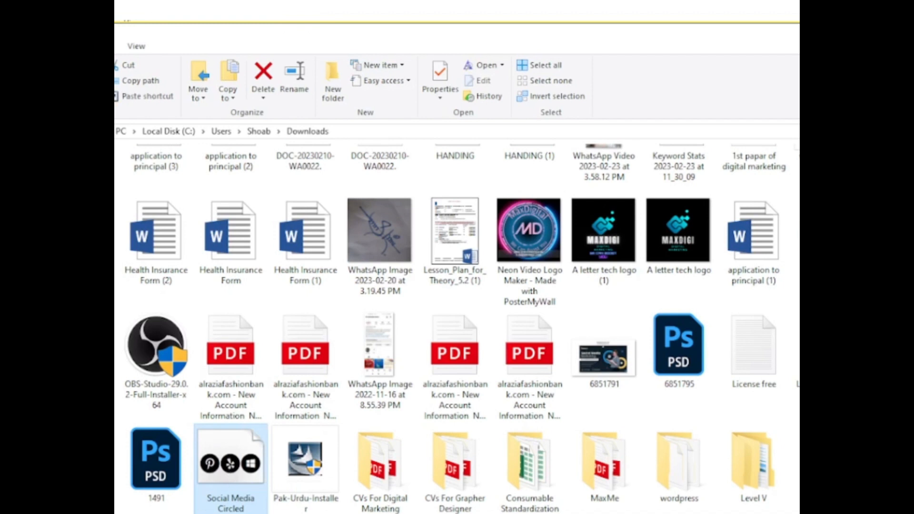
key("super+r")
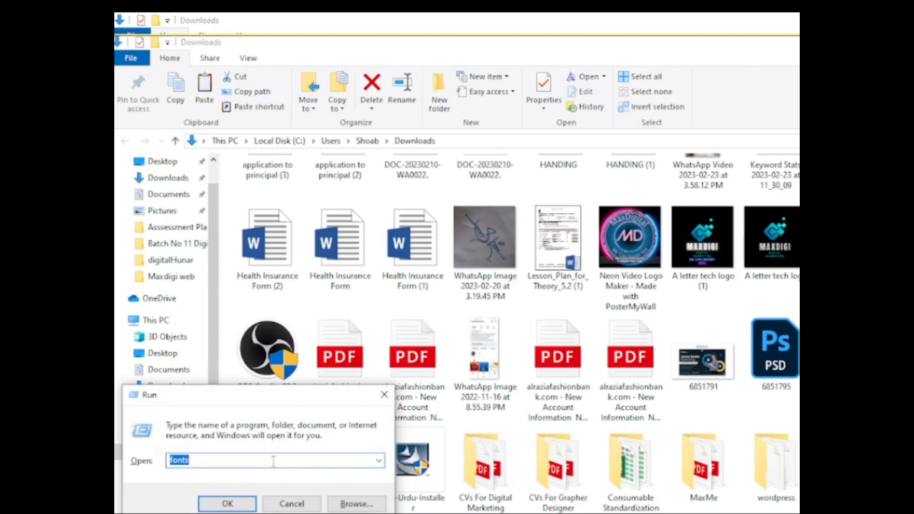
type("fonts")
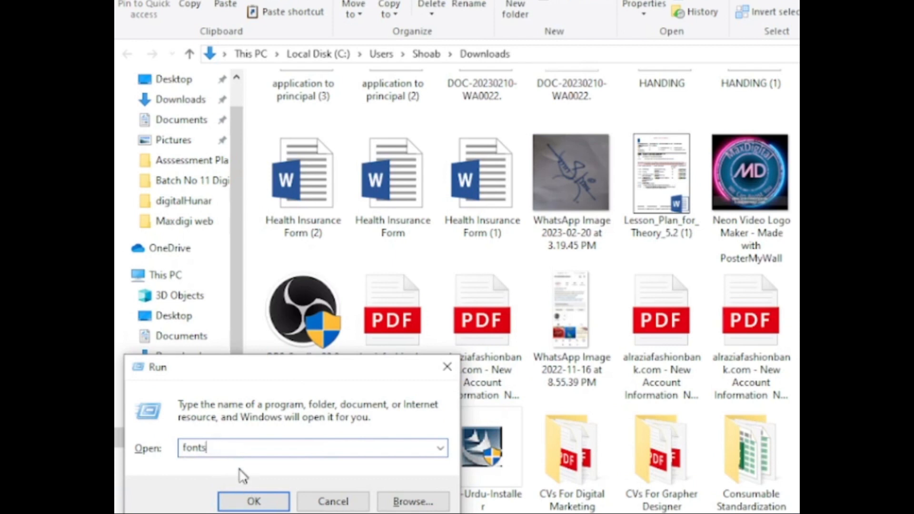
left_click(251, 502)
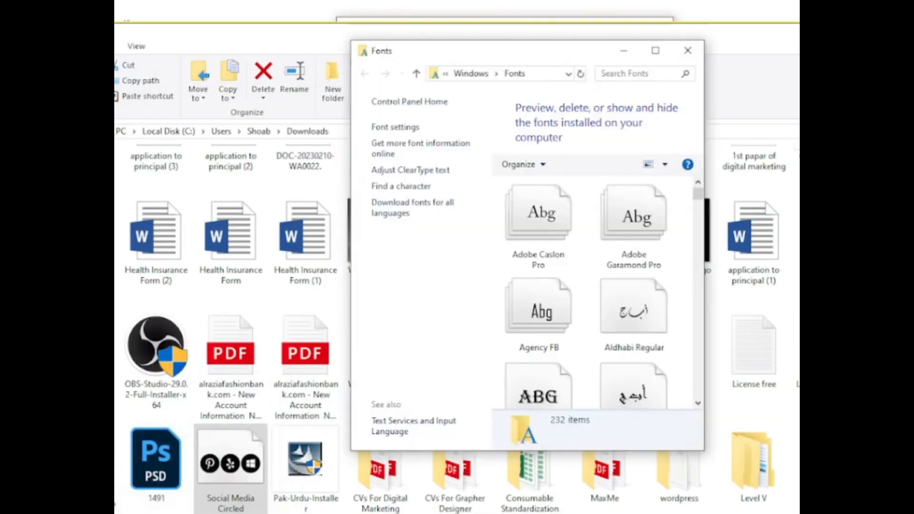
left_click(655, 50)
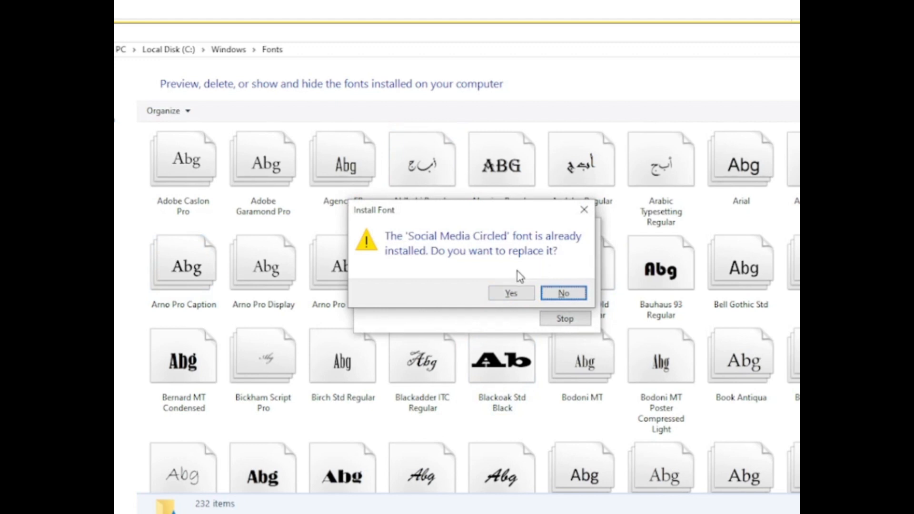
left_click(515, 292)
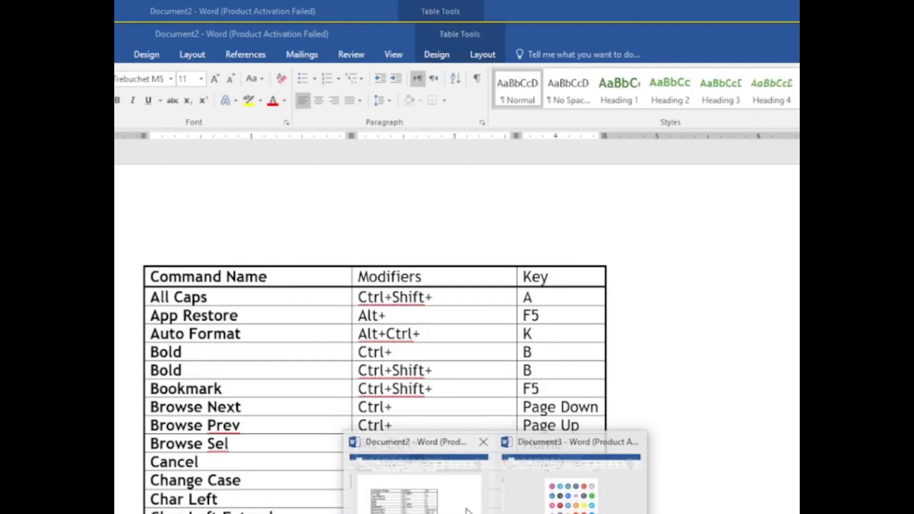
Step: Switch to Word and write abcdefghijklmnopqrstuvwxyz in the blank document
left_click(468, 511)
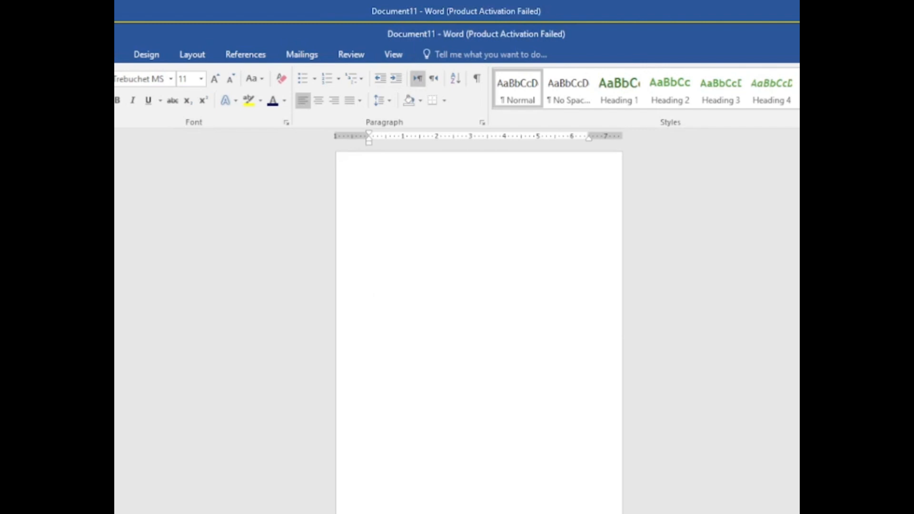
left_click_drag(863, 513, 874, 513)
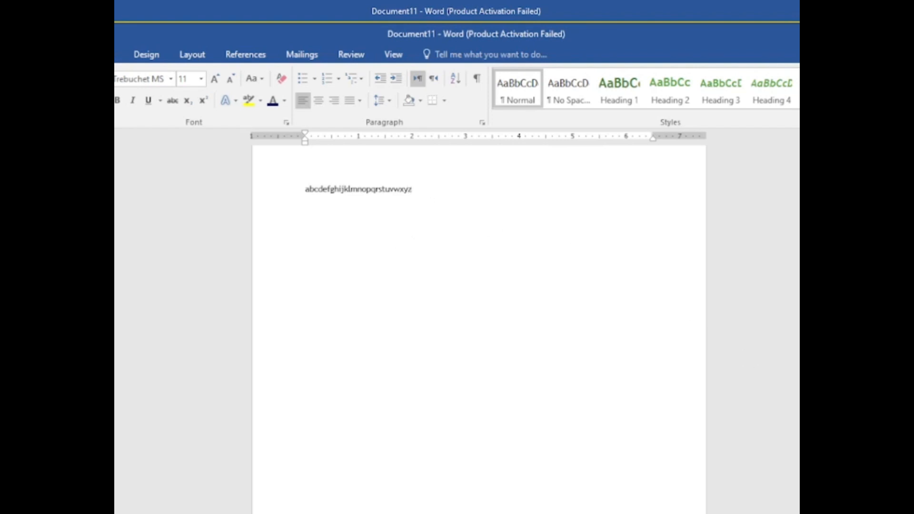
scroll(413, 238, "up", 9)
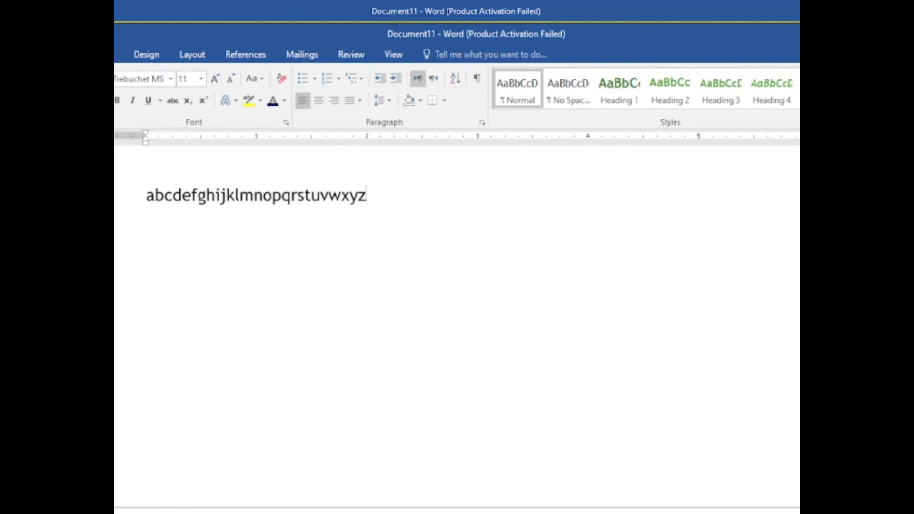
Step: Duplicate the alphabet line onto a second line below it
left_click_drag(369, 196, 145, 195)
key("ctrl+c")
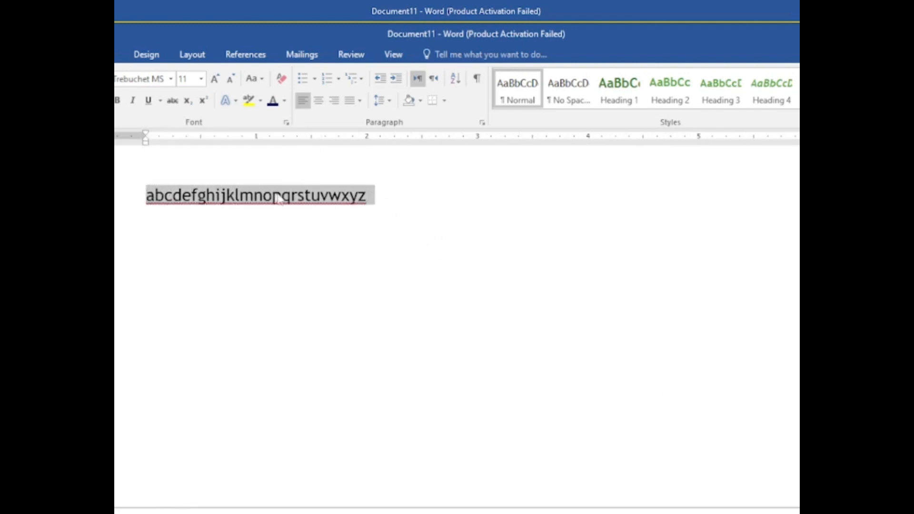
left_click(388, 208)
key("Return")
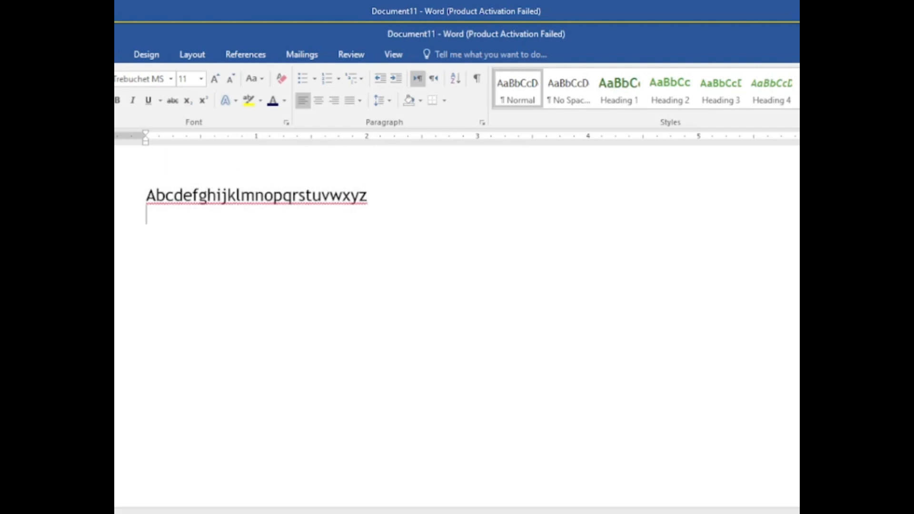
key("ctrl+v")
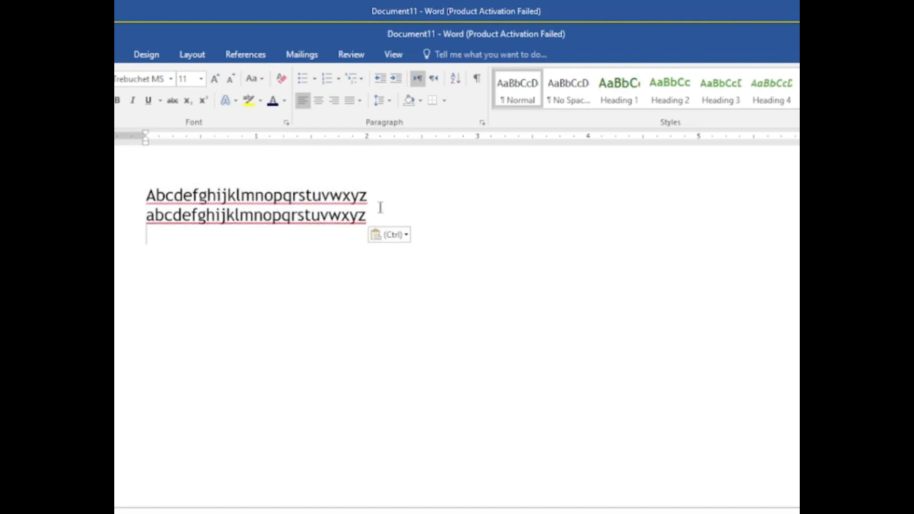
Step: Change the second alphabet line to UPPERCASE
key("shift+Up")
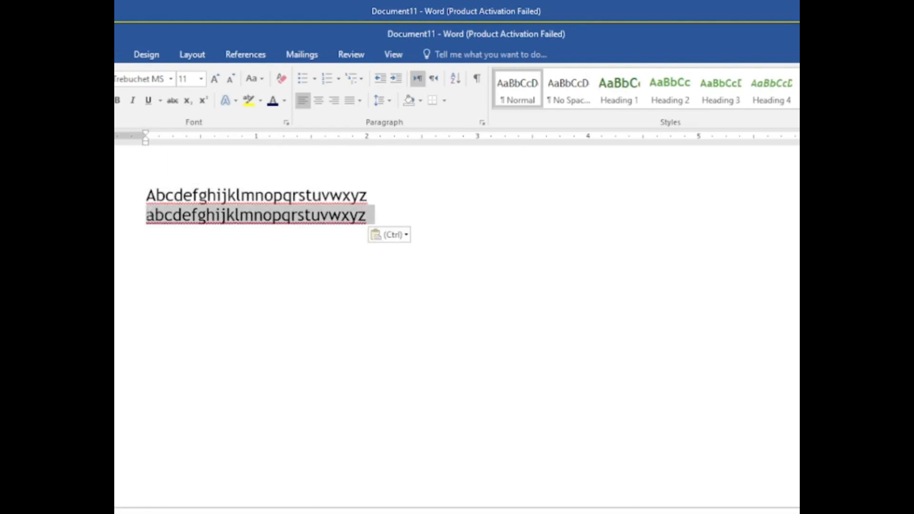
left_click(252, 79)
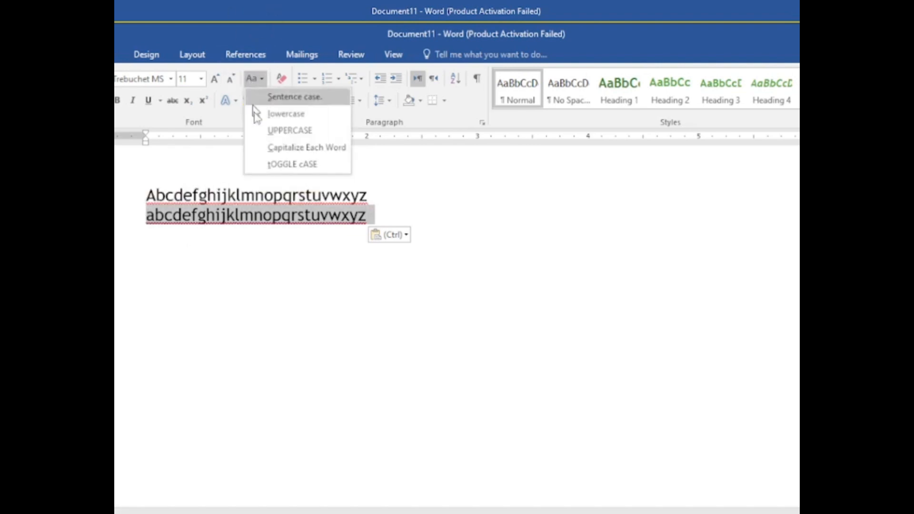
left_click(295, 138)
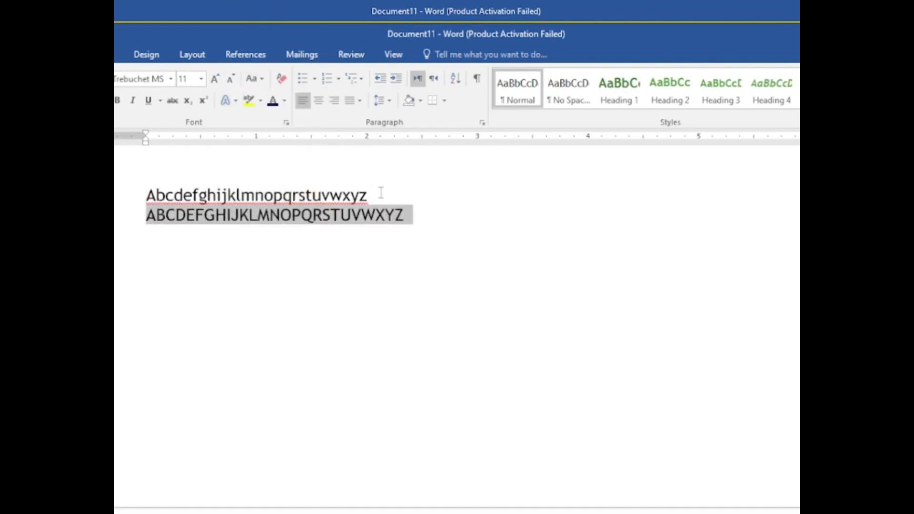
Step: Change the first alphabet line to lowercase
left_click_drag(380, 195, 130, 169)
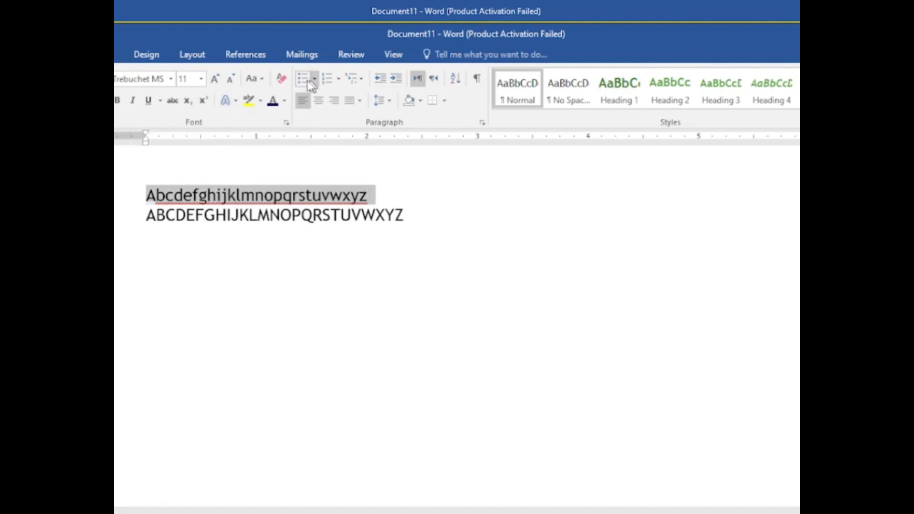
left_click(261, 80)
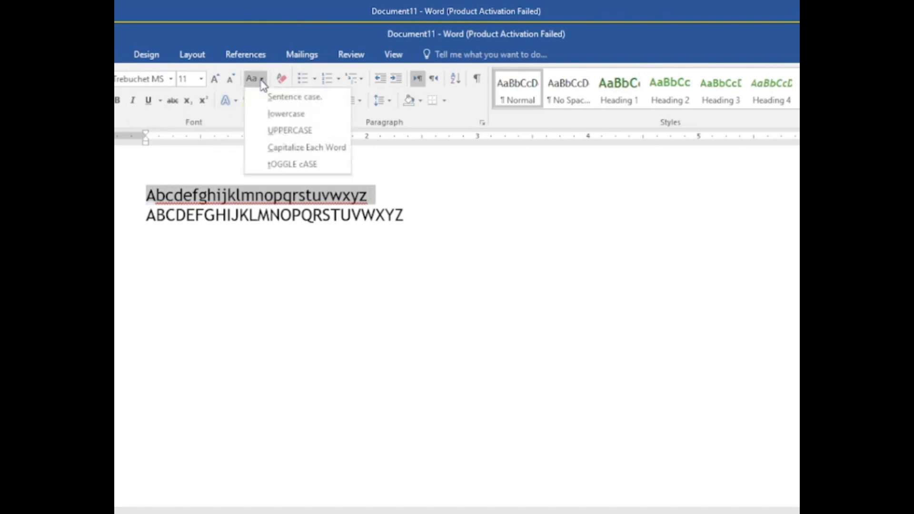
left_click(305, 116)
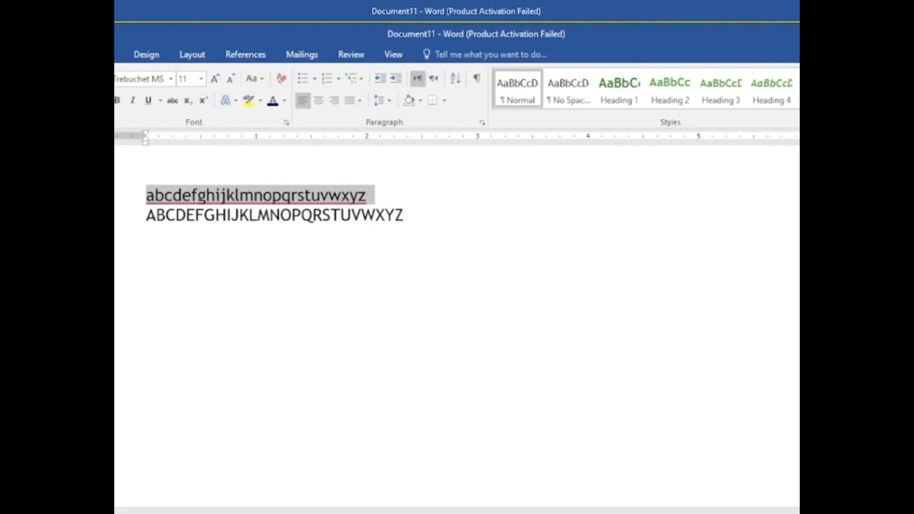
Step: Apply the Social Media Circled font to the lowercase alphabet line
left_click(171, 79)
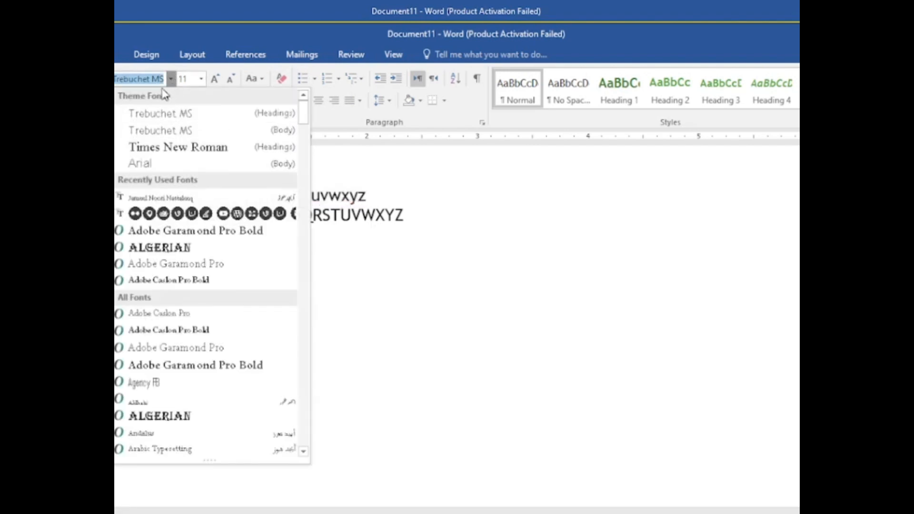
type("s")
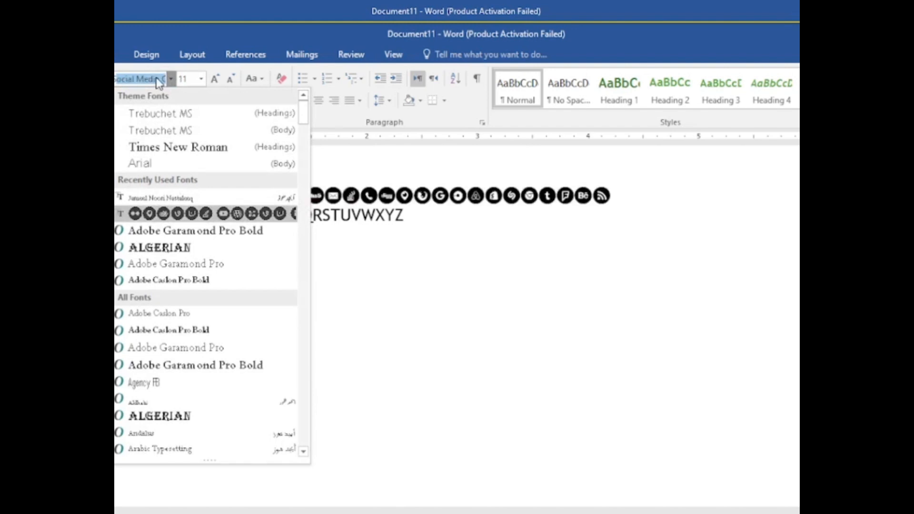
type("o")
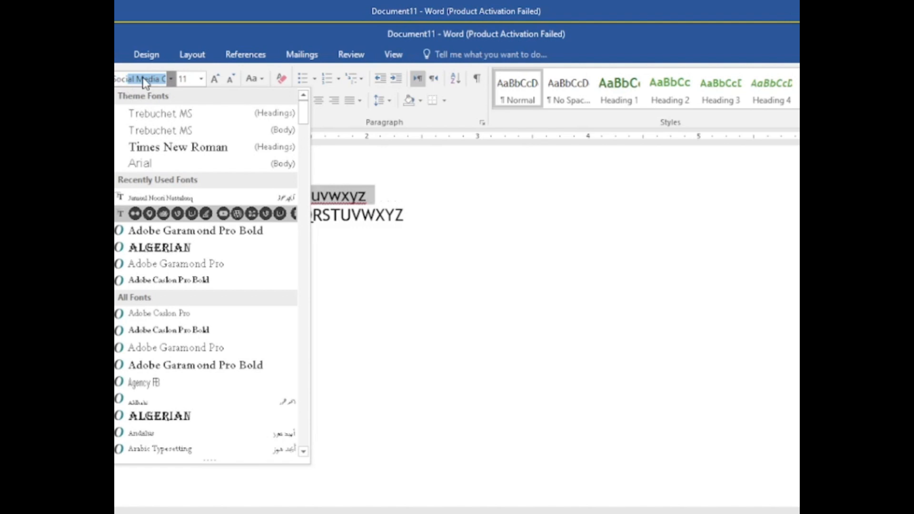
left_click(163, 215)
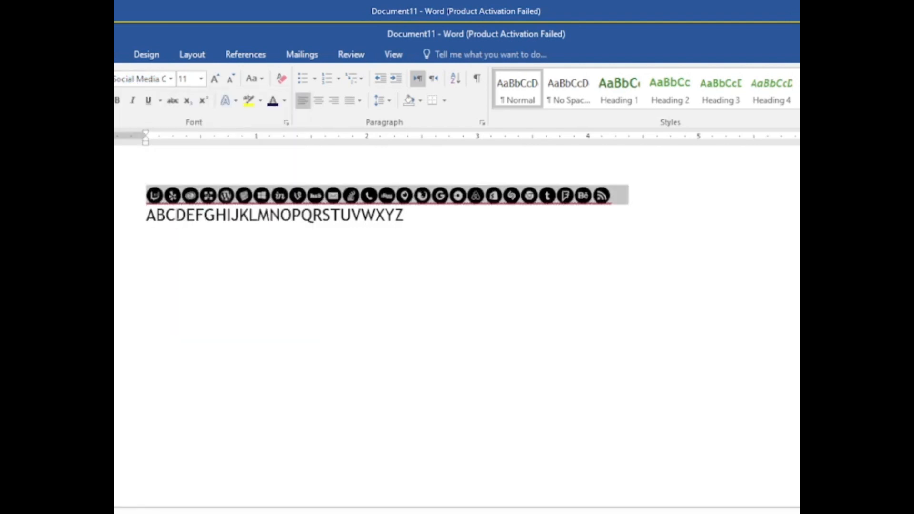
left_click(500, 244)
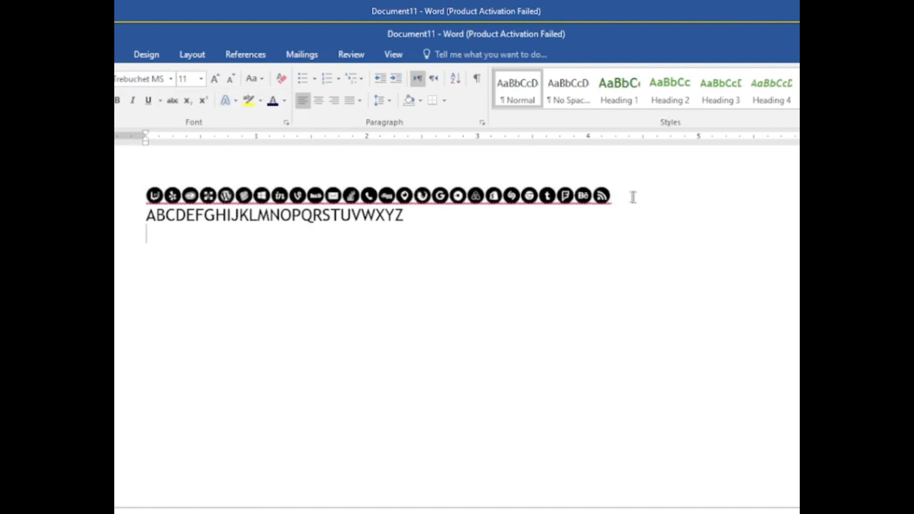
Step: Apply the Social Media Circled font to the uppercase alphabet line
left_click_drag(417, 214, 145, 216)
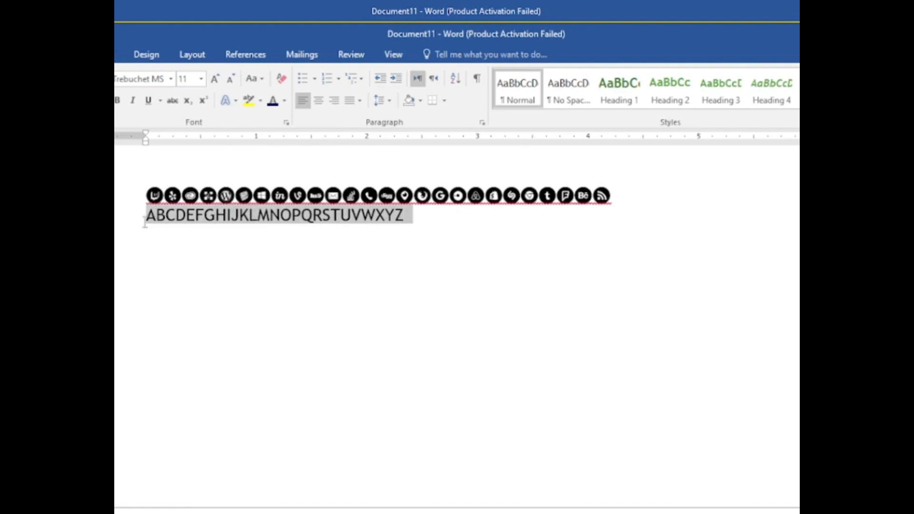
left_click(171, 79)
left_click(172, 199)
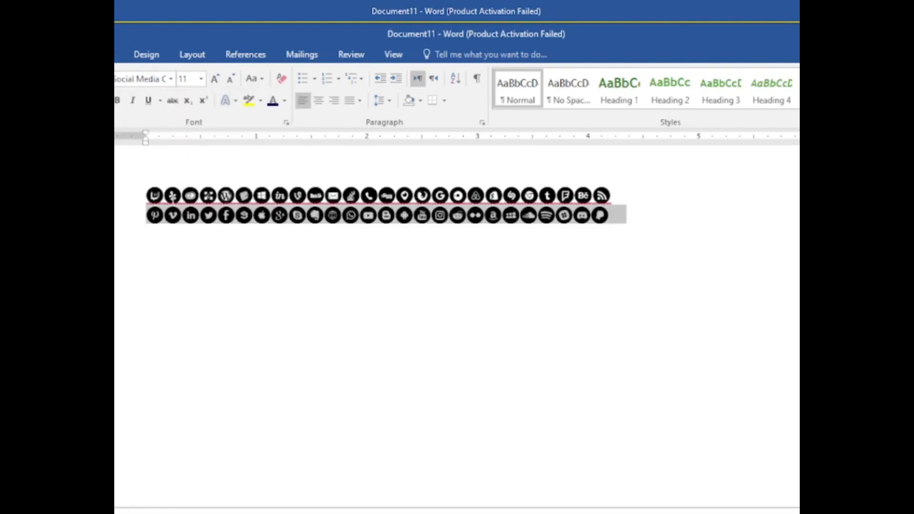
key("Left")
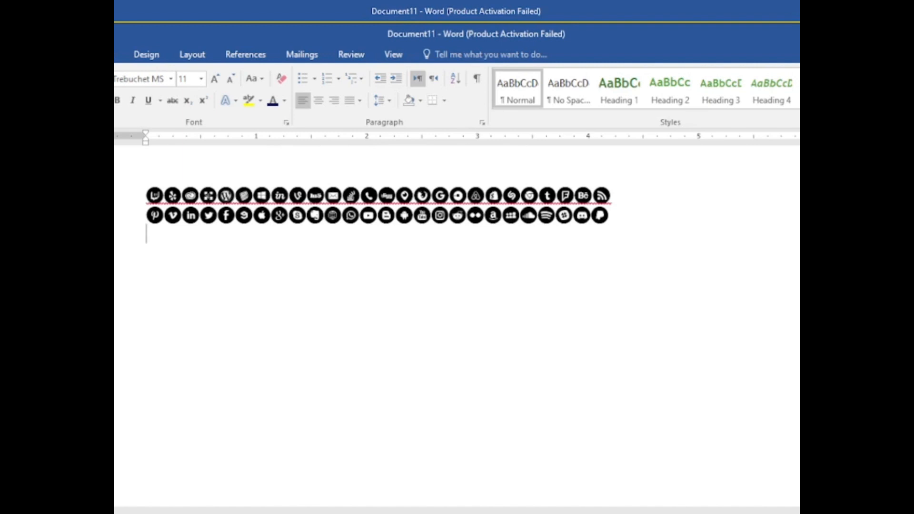
Step: Recolour the WhatsApp icon in the lower icon row with the standard green
scroll(457, 286, "up", 10)
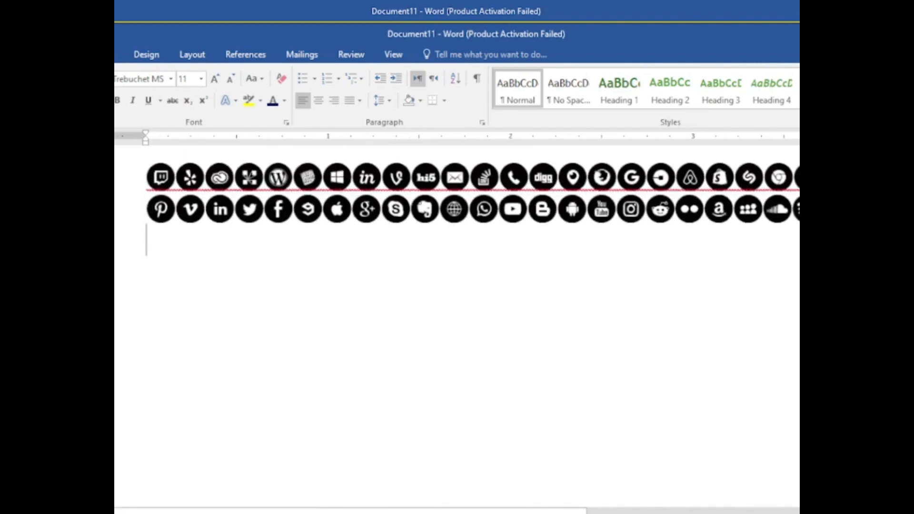
scroll(472, 235, "up", 2)
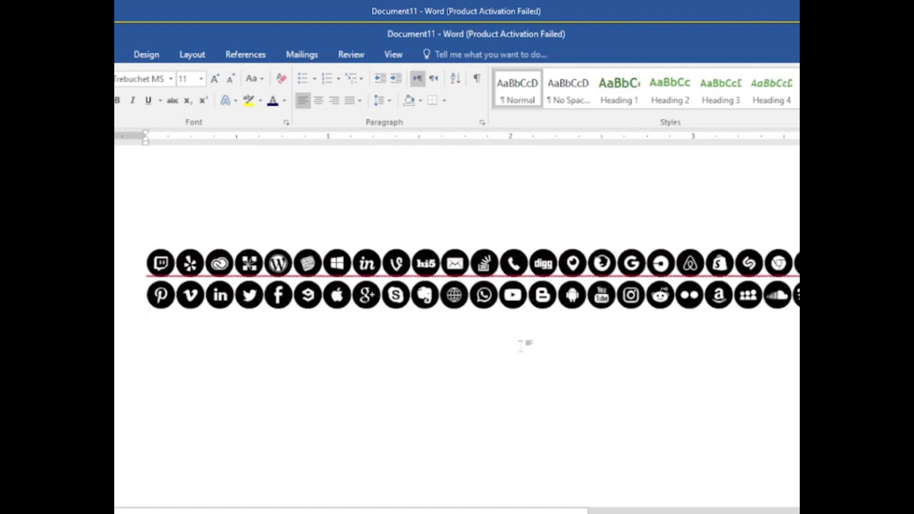
left_click(498, 295)
left_click_drag(498, 295, 475, 296)
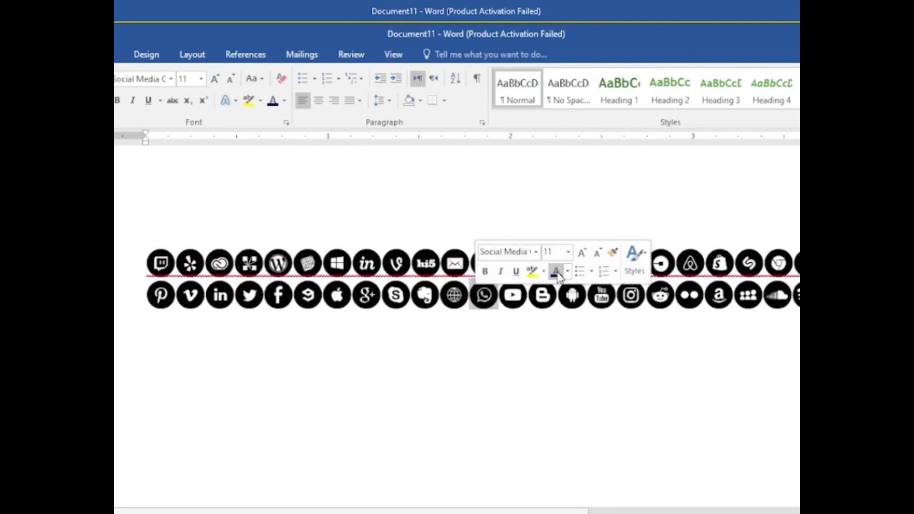
left_click(568, 273)
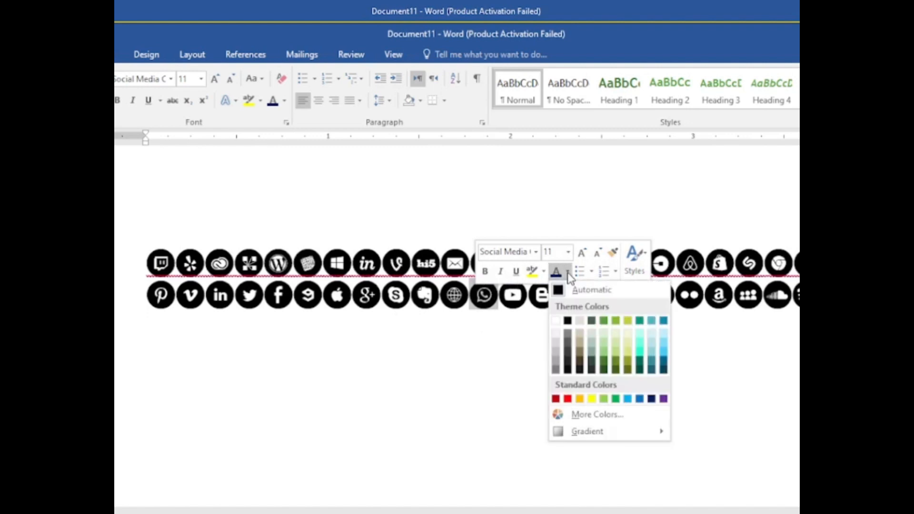
left_click(615, 399)
left_click(541, 328)
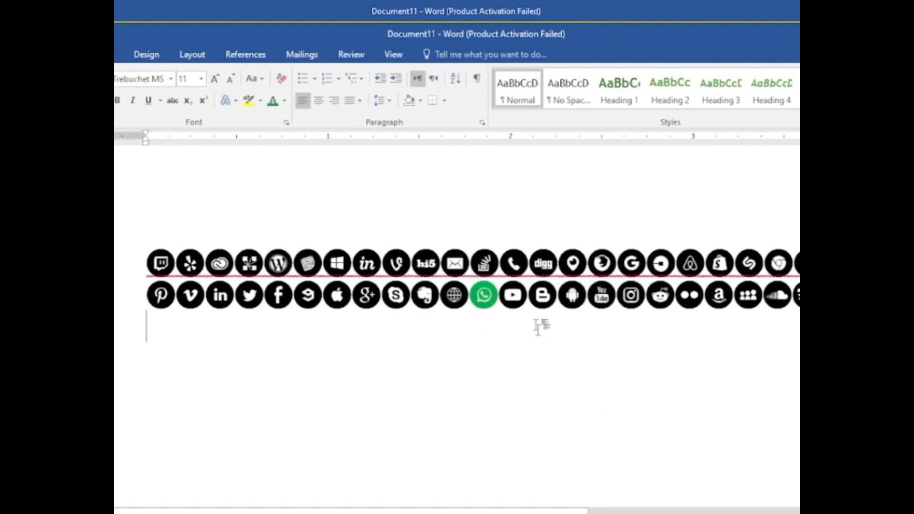
Step: Recolour the YouTube play icon beside the green WhatsApp icon with the standard red
left_click_drag(526, 295, 498, 295)
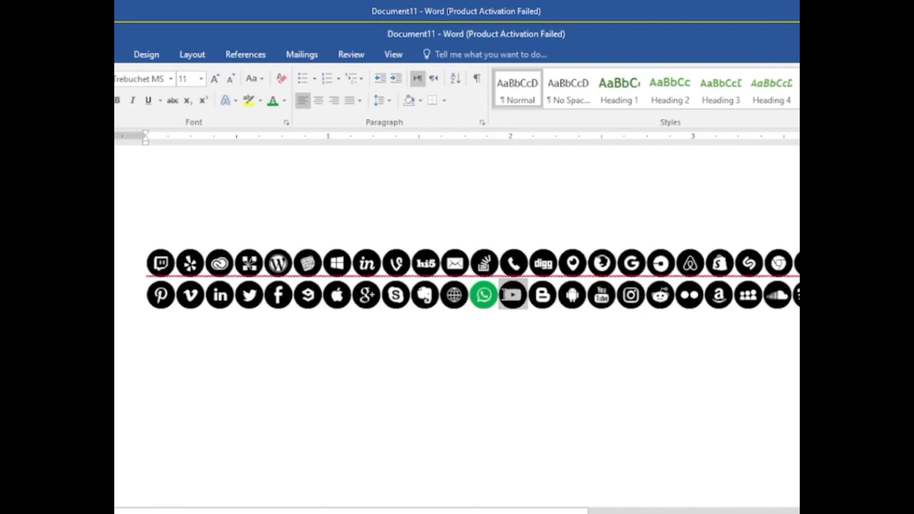
left_click(594, 271)
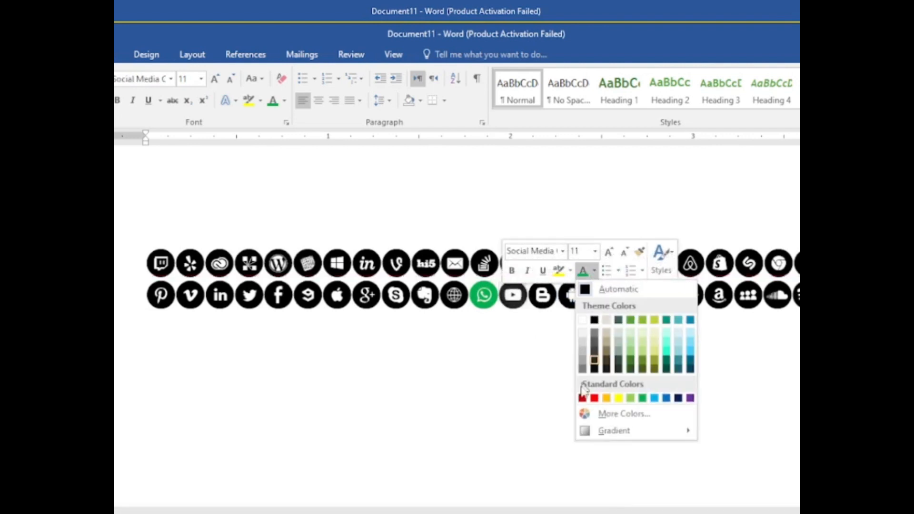
left_click(594, 398)
left_click(574, 398)
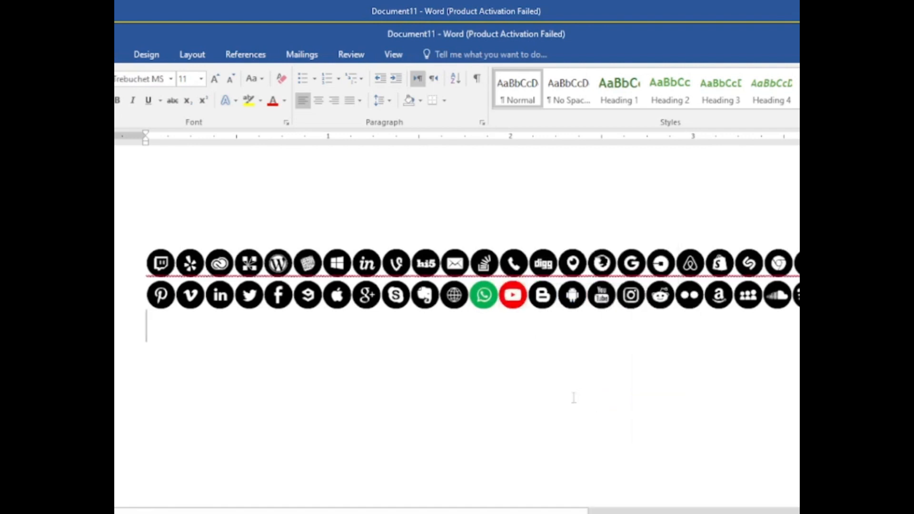
Step: Insert the icon for the letter d between the Uber and Airbnb icons in the upper row
key("BackSpace")
type("d")
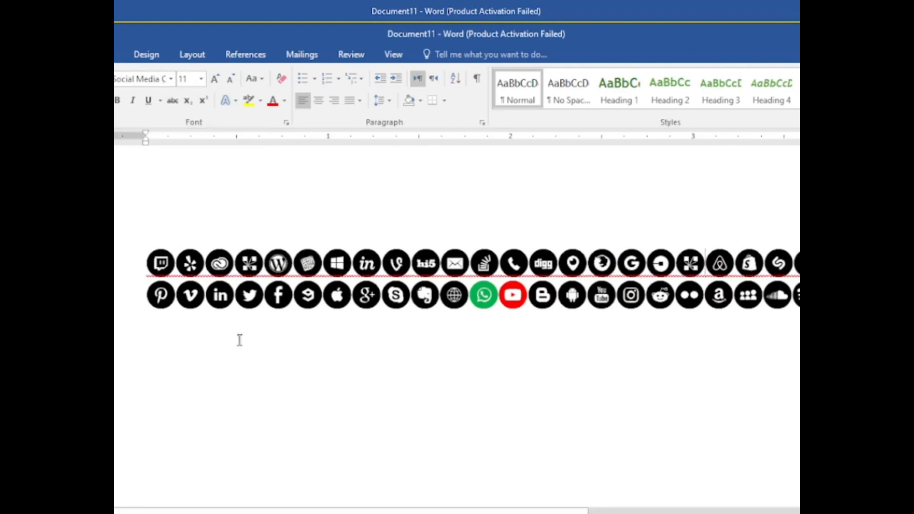
Step: Try out a run of assorted letters as icons on the blank line below the two rows, and clear the line
left_click(163, 343)
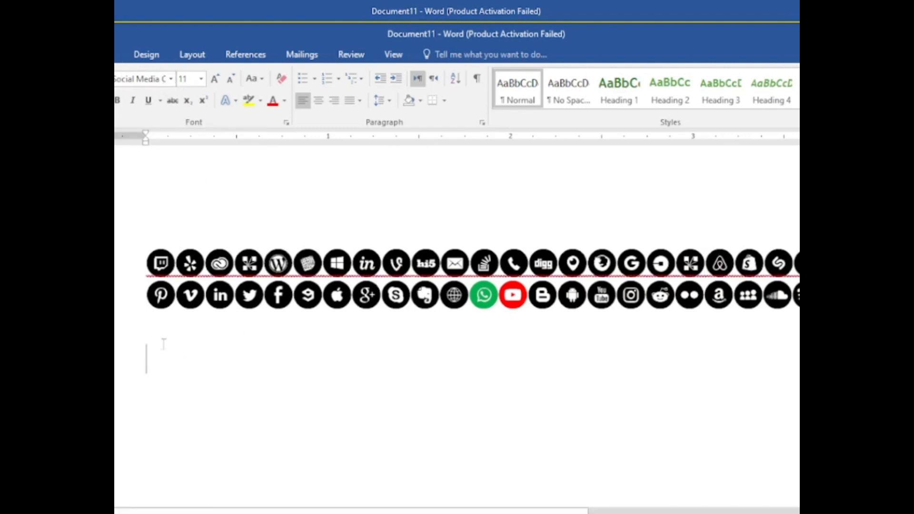
type("a")
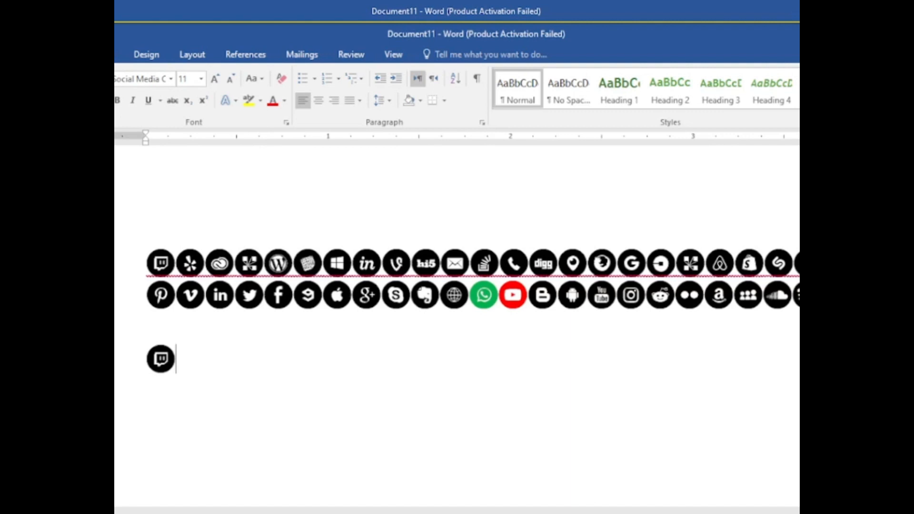
key("BackSpace")
type("AS")
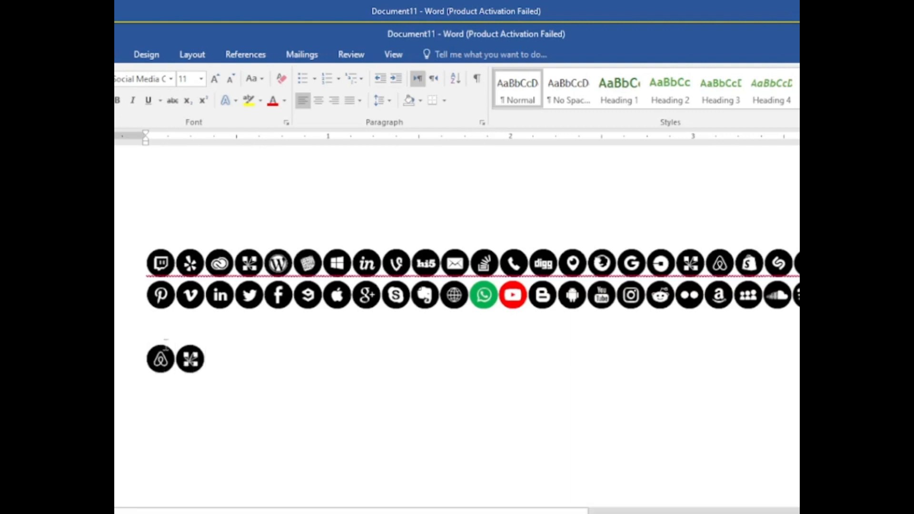
type("fghjjkkk")
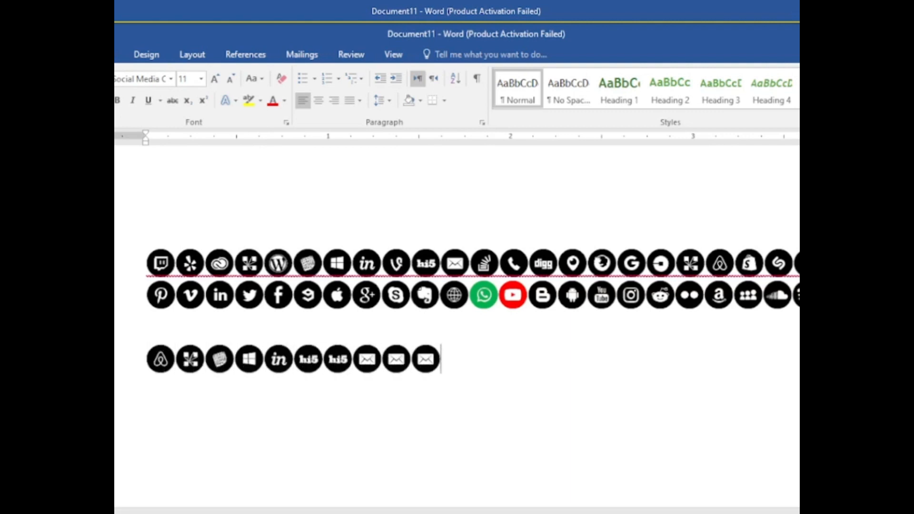
type("lSS")
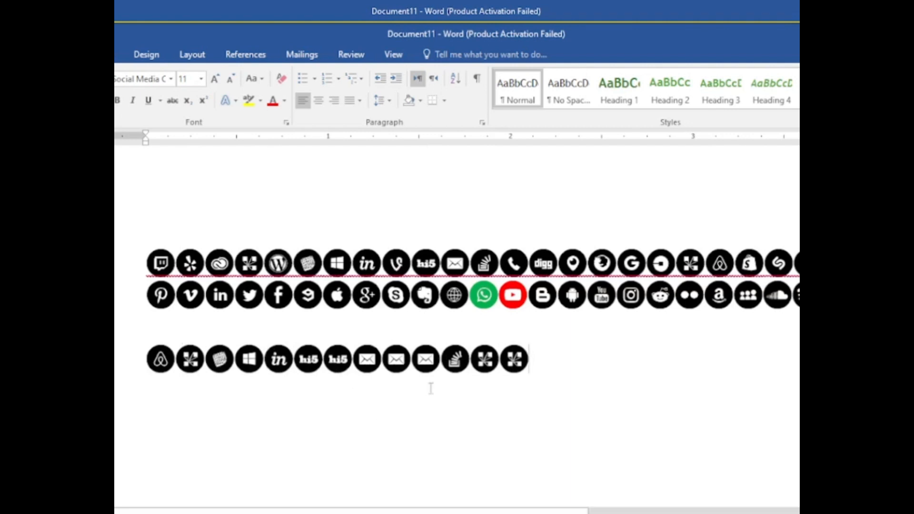
type("B")
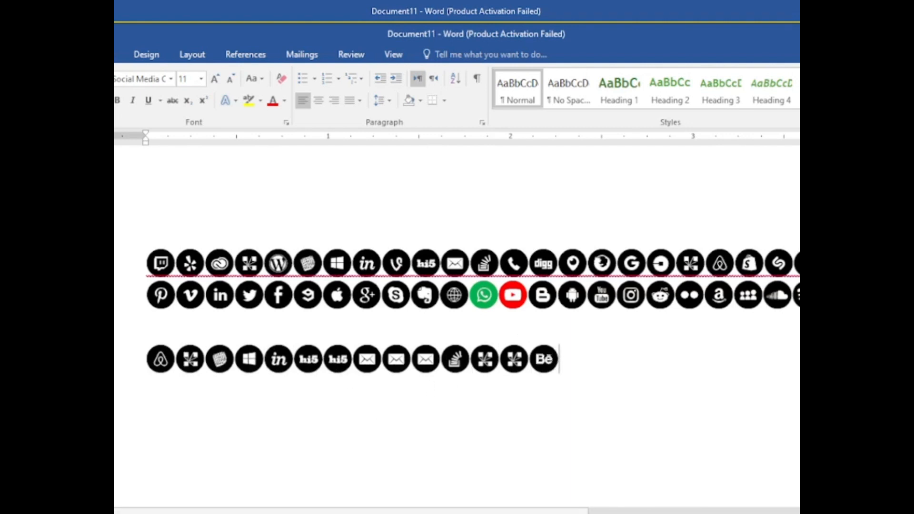
key("BackSpace")
key("BackSpace")
key("BackSpace")
key("BackSpace")
key("BackSpace")
key("BackSpace")
key("BackSpace")
key("BackSpace")
key("BackSpace")
key("BackSpace")
key("BackSpace")
key("BackSpace")
key("BackSpace")
key("BackSpace")
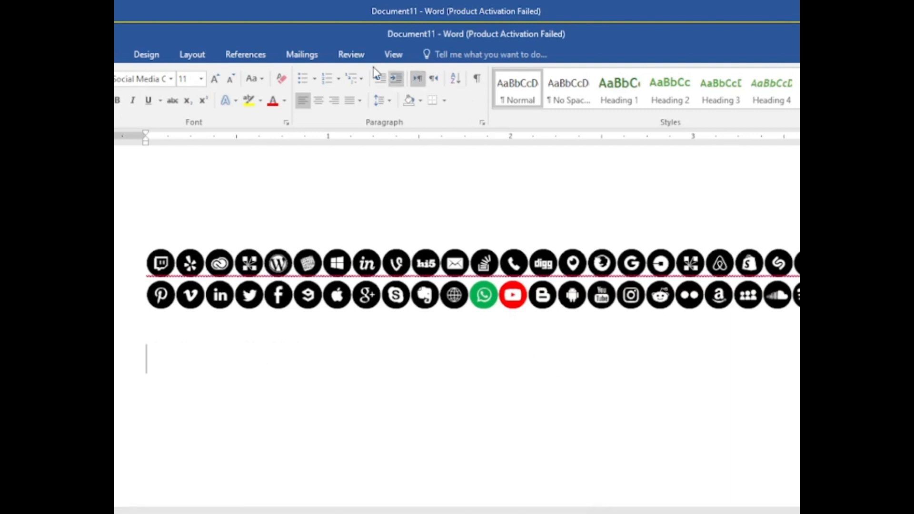
Step: Open the full Symbol dialog showing the Social Media Circled characters
left_click(119, 54)
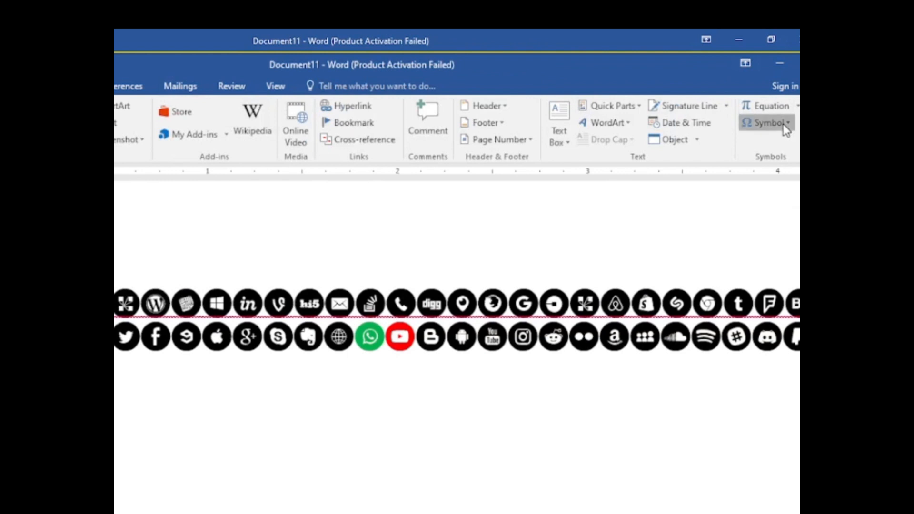
left_click(863, 89)
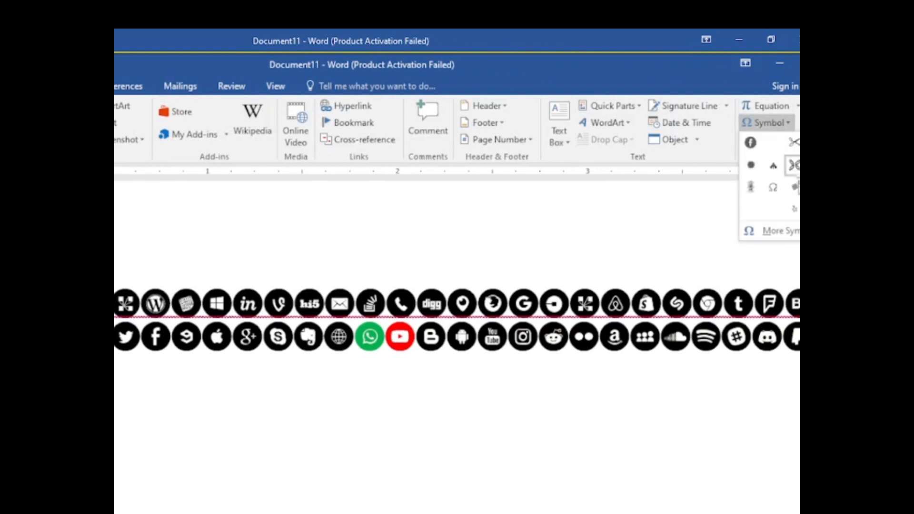
left_click(792, 231)
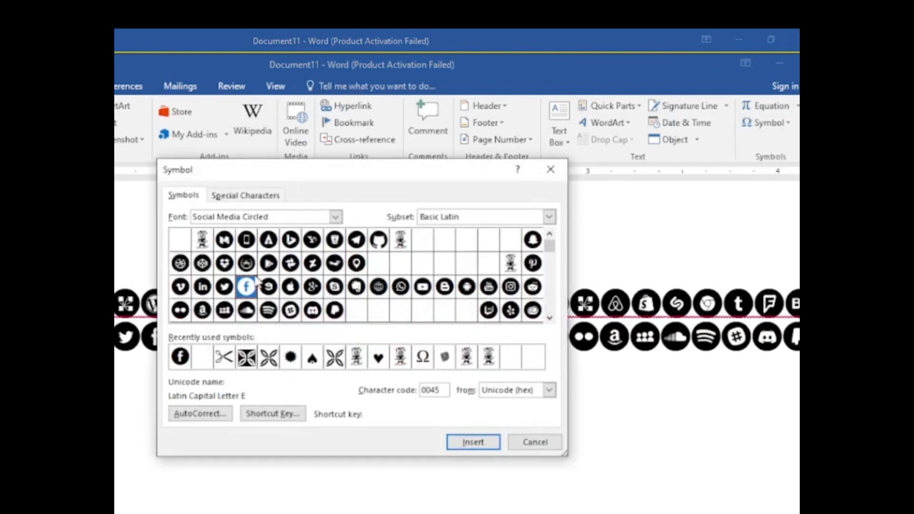